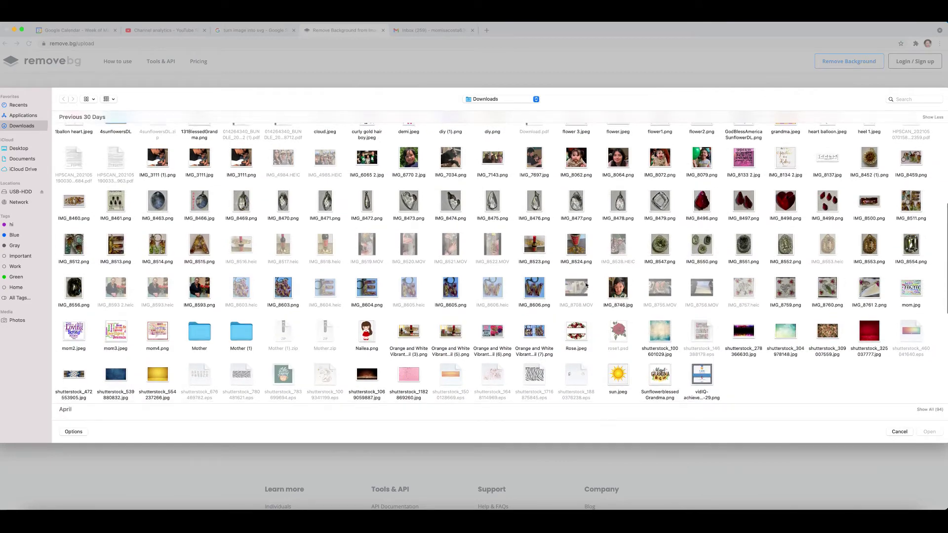
Upload IMG_8746.jpg for background removal and erase the leftover black patch beside the boy's cheek.
click(618, 289)
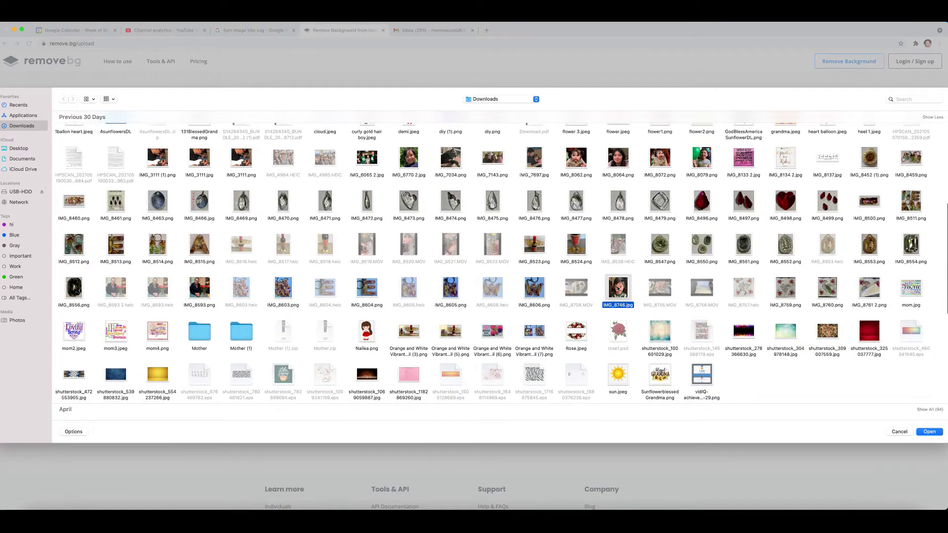
click(938, 432)
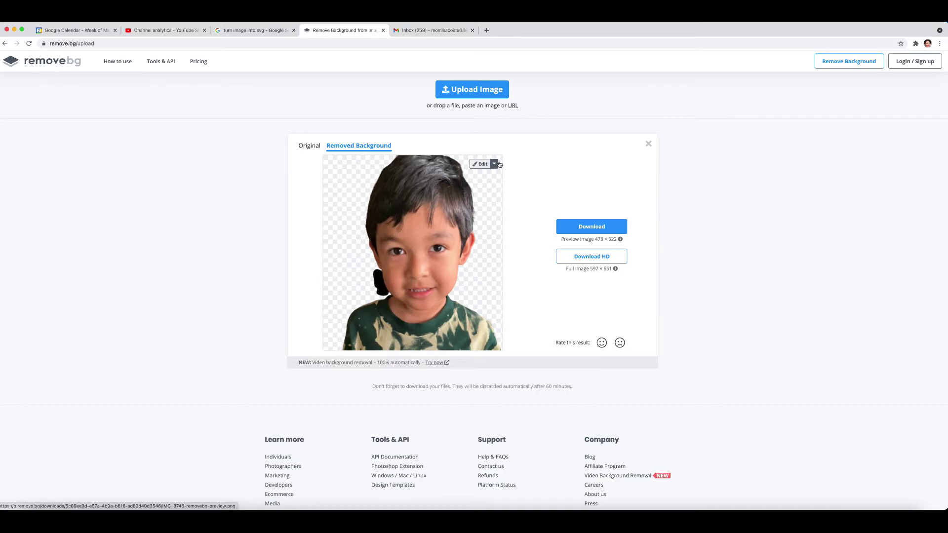
click(482, 164)
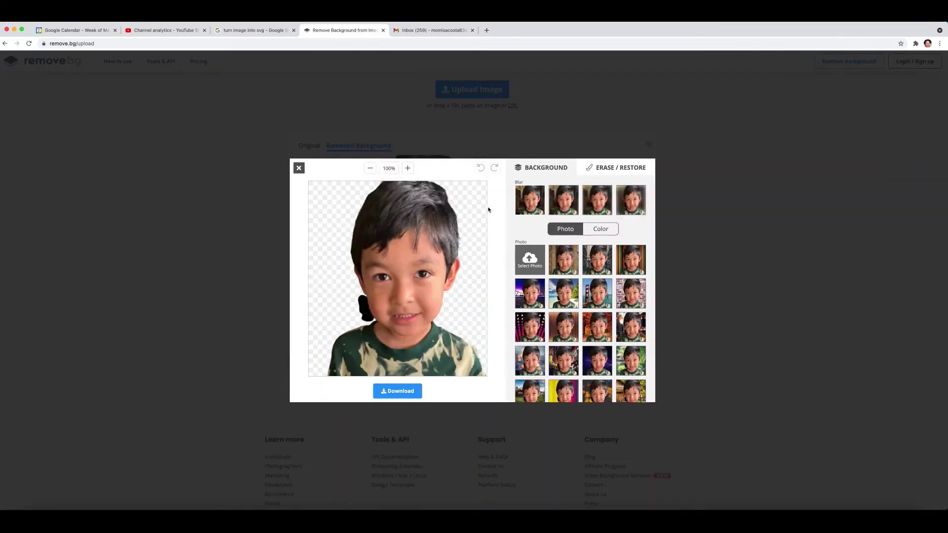
click(612, 168)
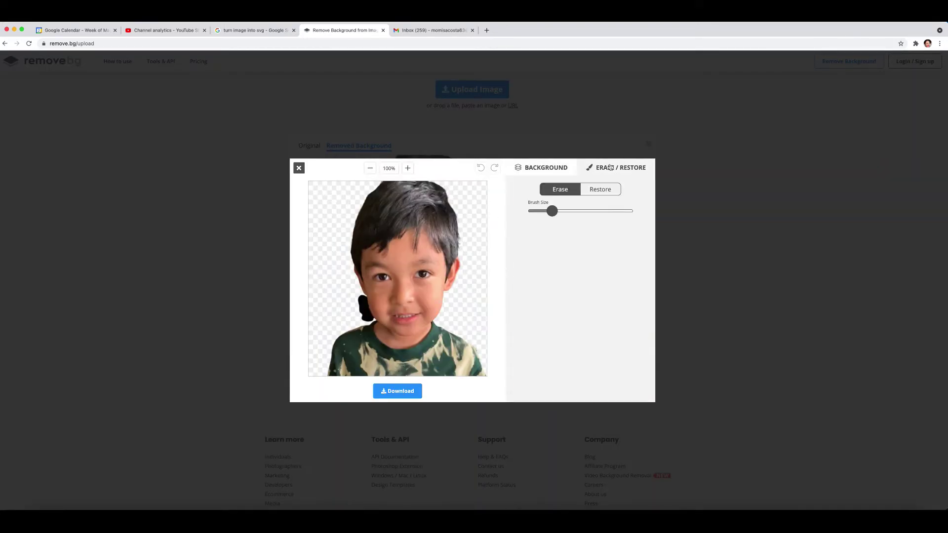
click(359, 298)
drag(359, 298, 365, 320)
drag(367, 319, 363, 300)
click(367, 310)
Replace the photo's transparent background with a custom near-white solid color.
click(552, 172)
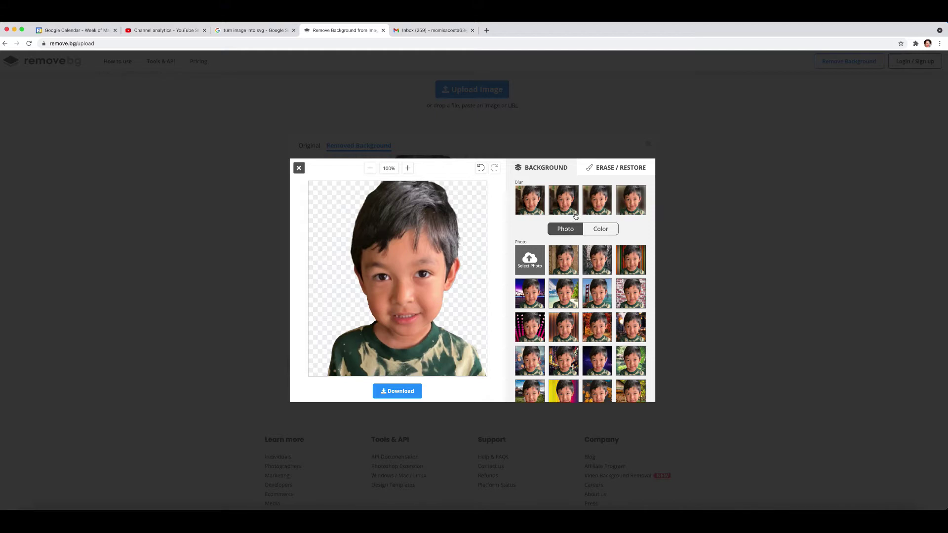
click(601, 228)
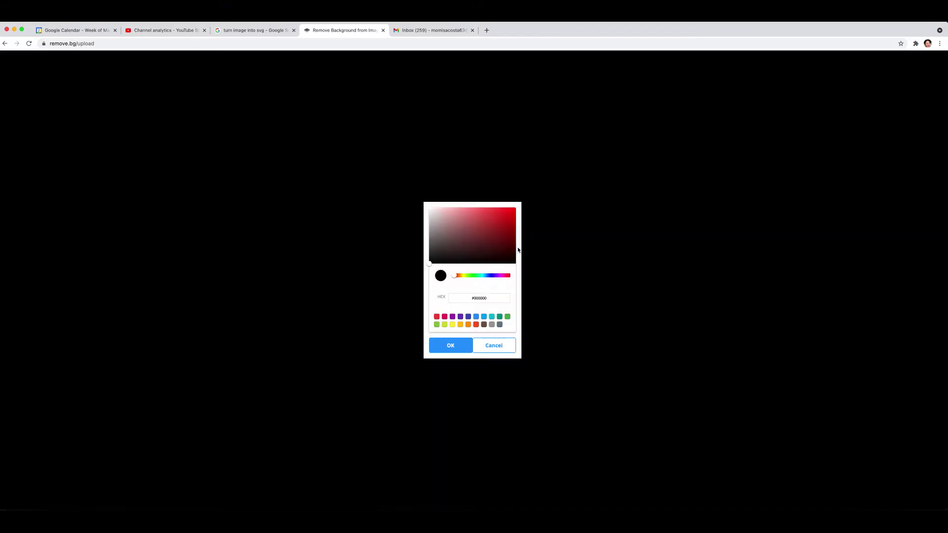
click(519, 253)
click(430, 210)
click(451, 346)
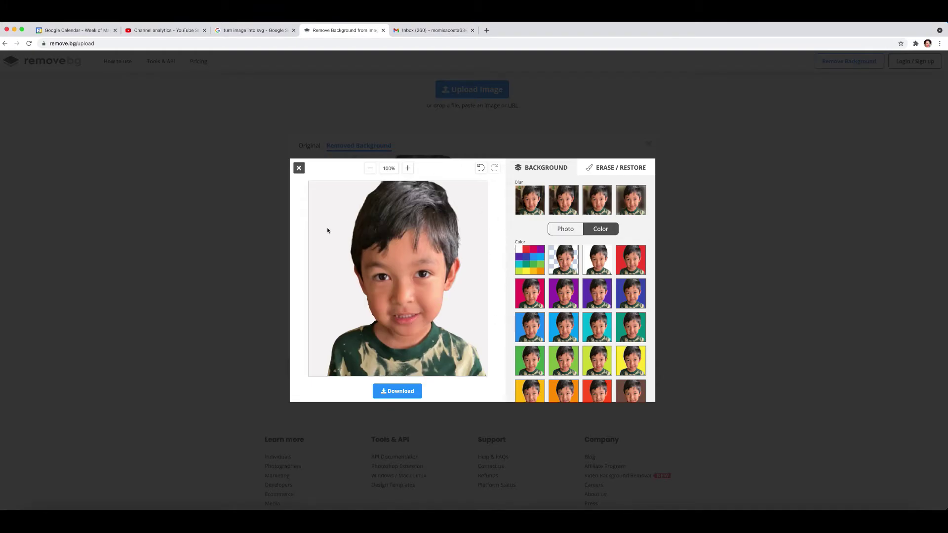
Download the edited photo, check the downloaded PNG in the image viewer and close it.
click(402, 391)
click(473, 280)
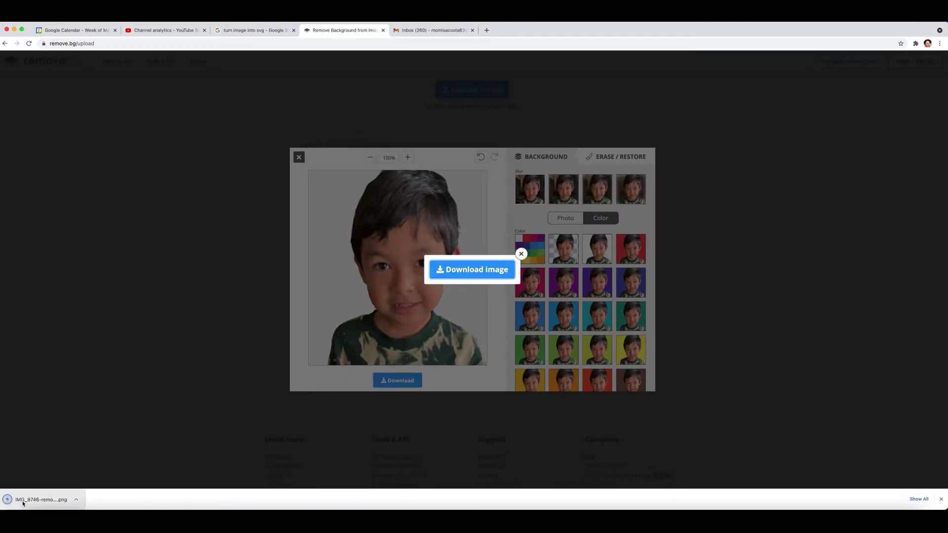
click(28, 500)
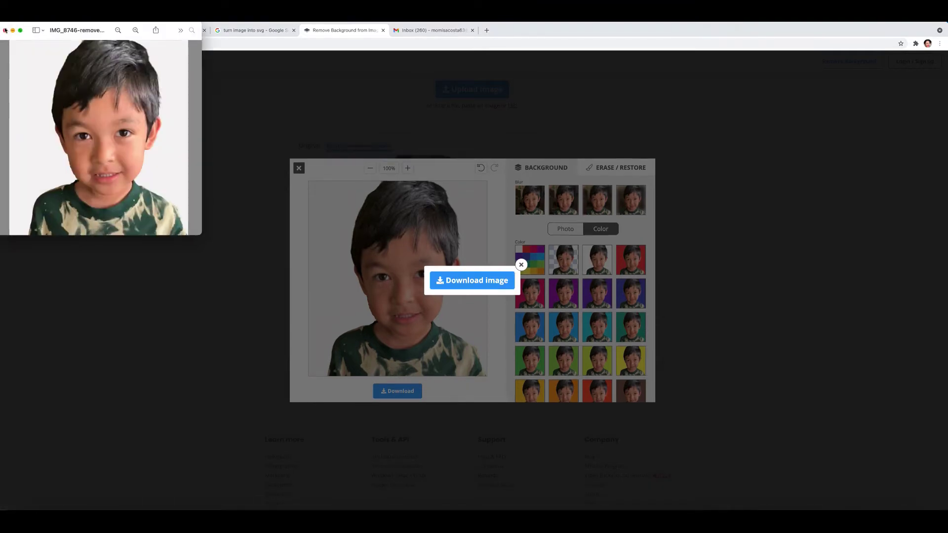
click(5, 31)
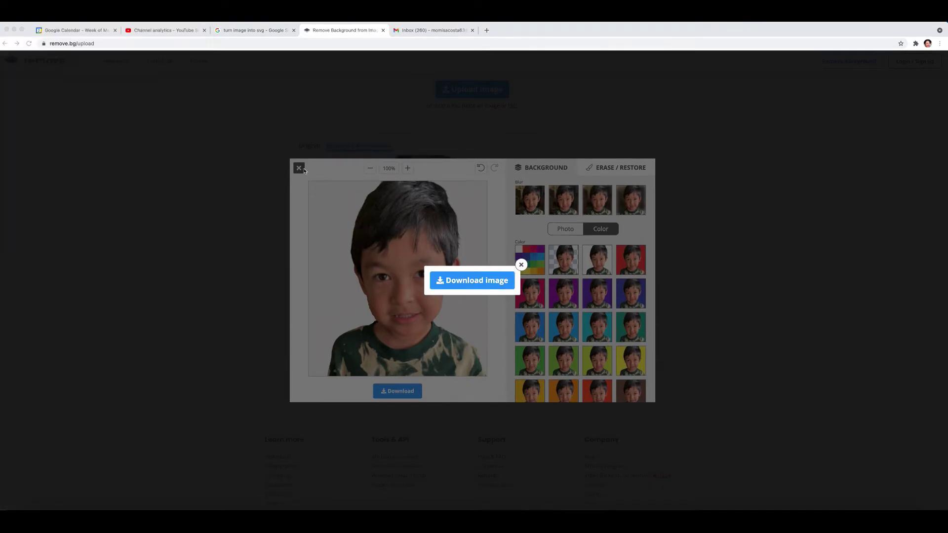
click(305, 174)
click(522, 265)
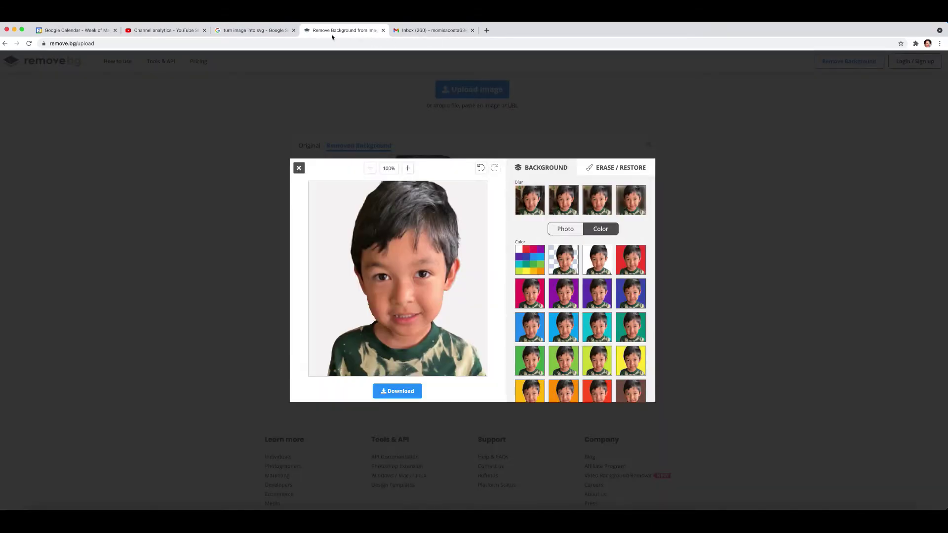
Open the Picsvg converter from the "turn image into svg" search results and upload the newly downloaded IMG_8746 background-removed PNG.
click(274, 33)
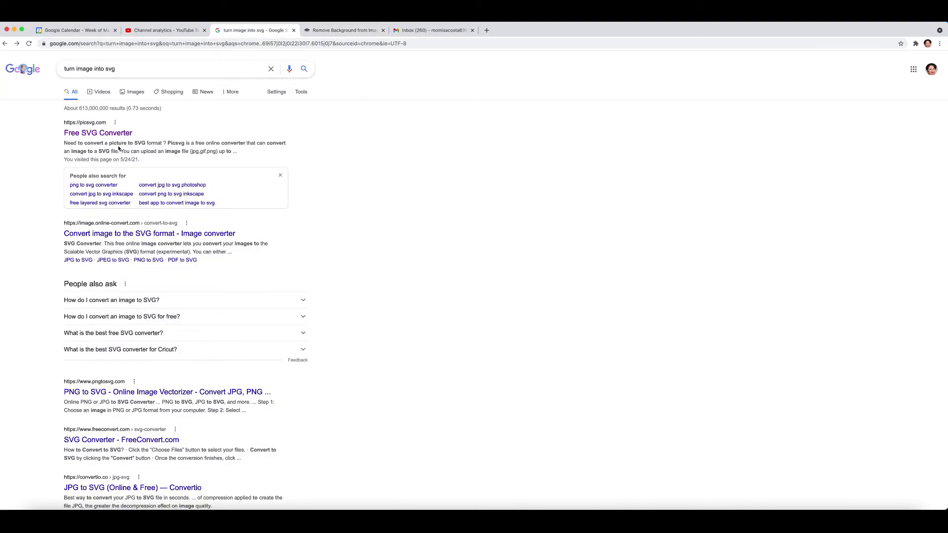
click(103, 127)
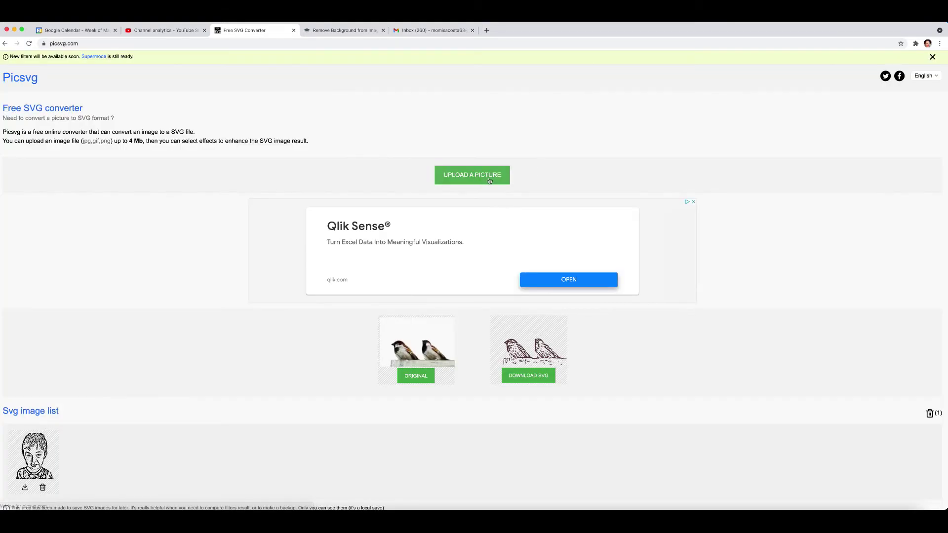
click(475, 179)
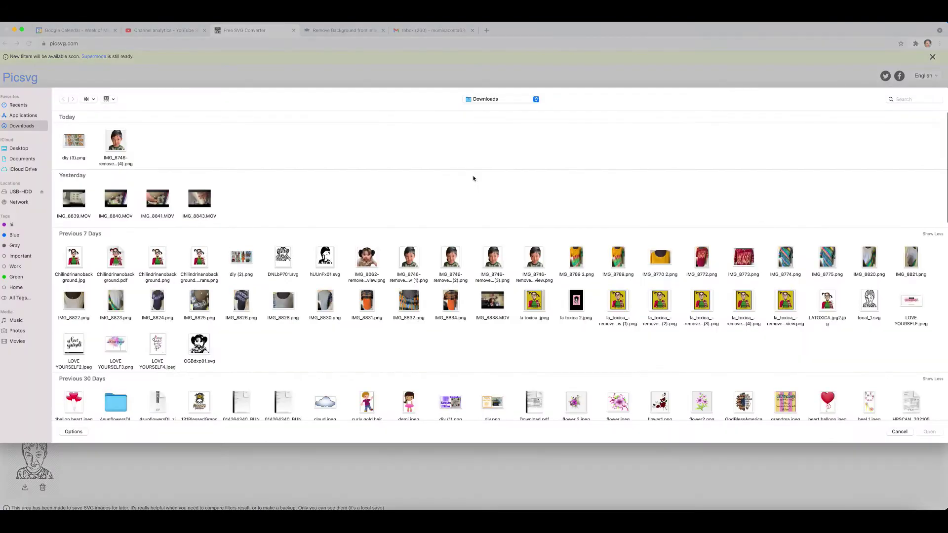
click(117, 144)
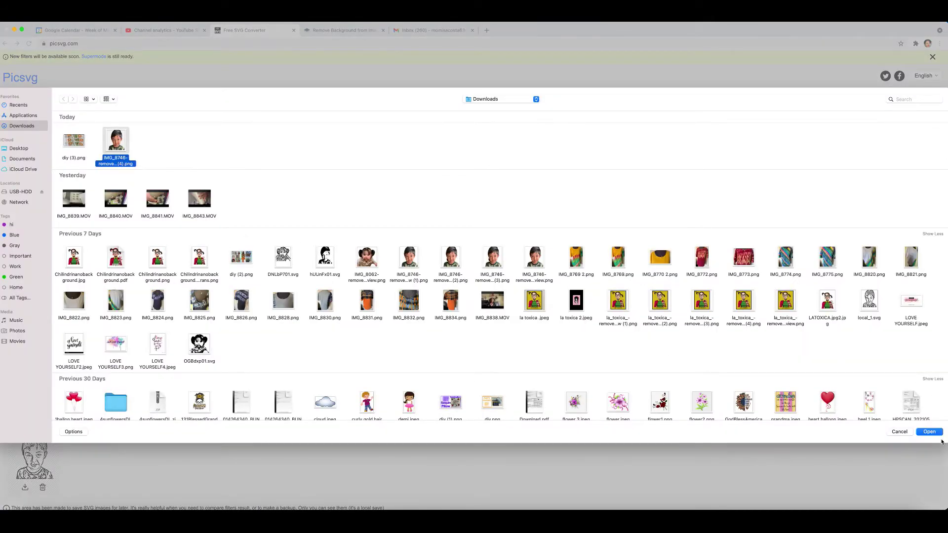
click(931, 432)
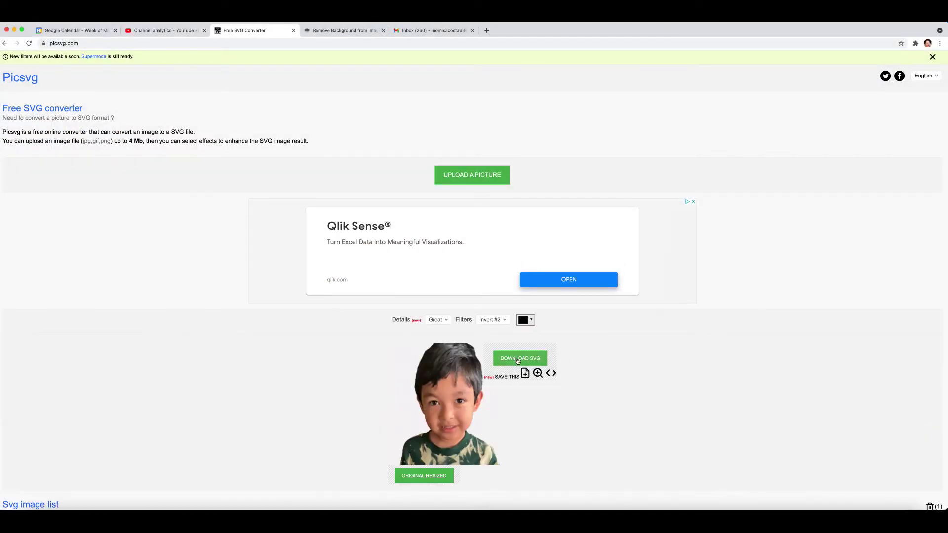
Compare the SVG conversion of the portrait using the Invert #1, Invert #2, Invert #3 and Invert #4 filters.
scroll(517, 361, down, 5)
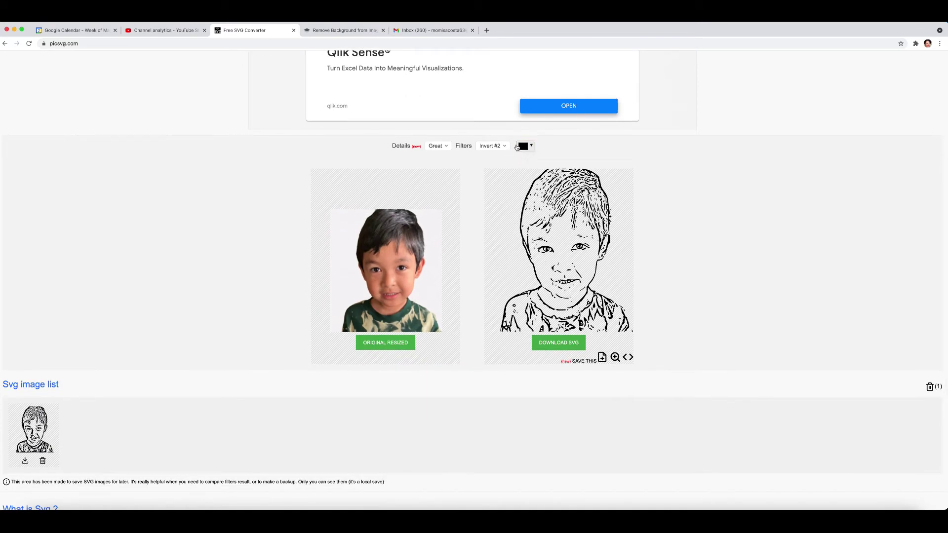
click(496, 146)
click(491, 158)
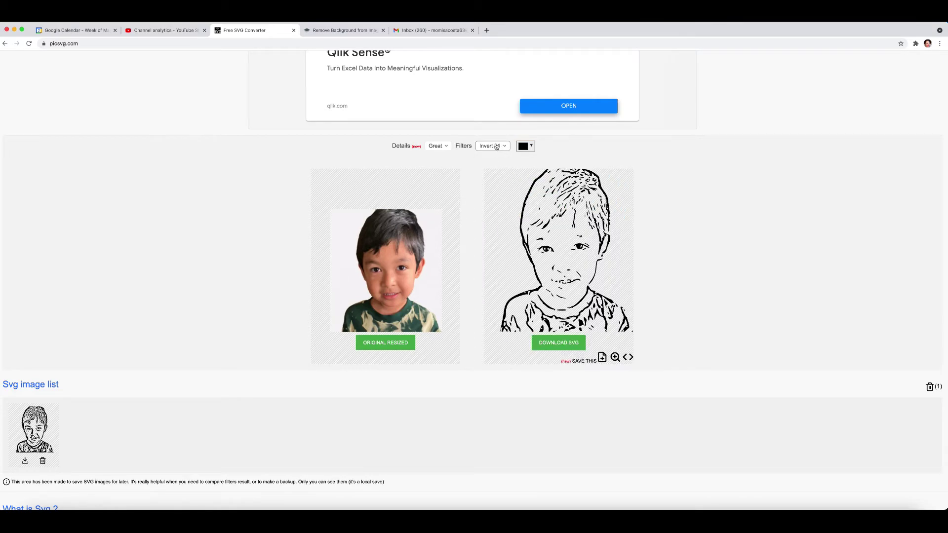
click(497, 146)
click(495, 164)
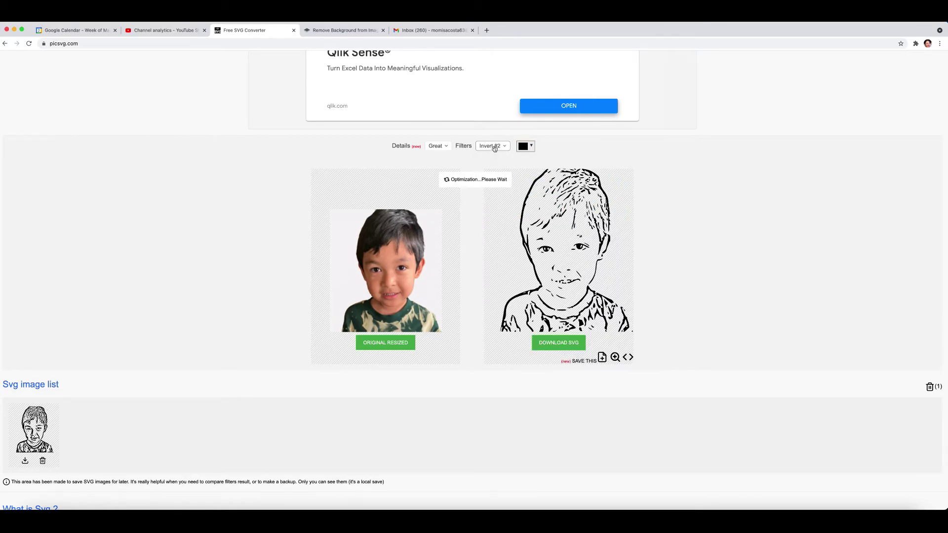
click(495, 147)
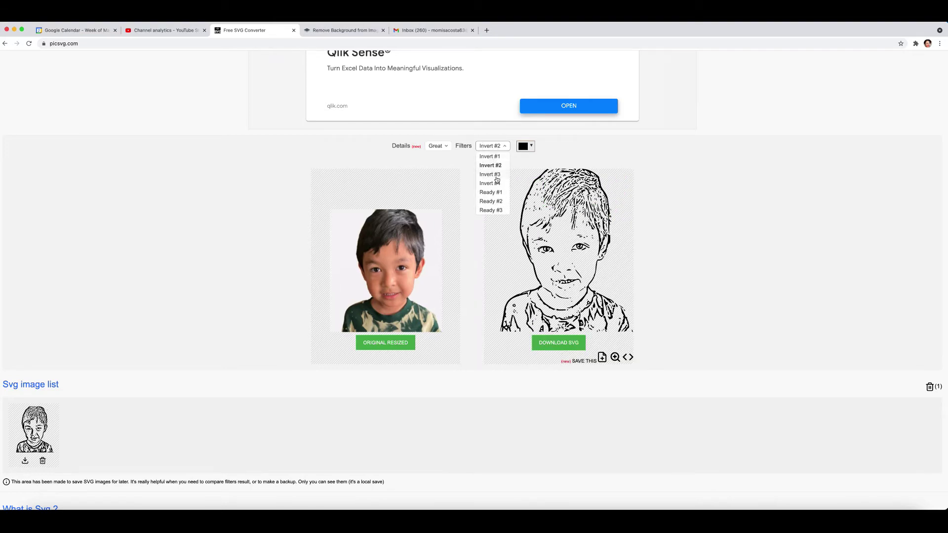
click(490, 174)
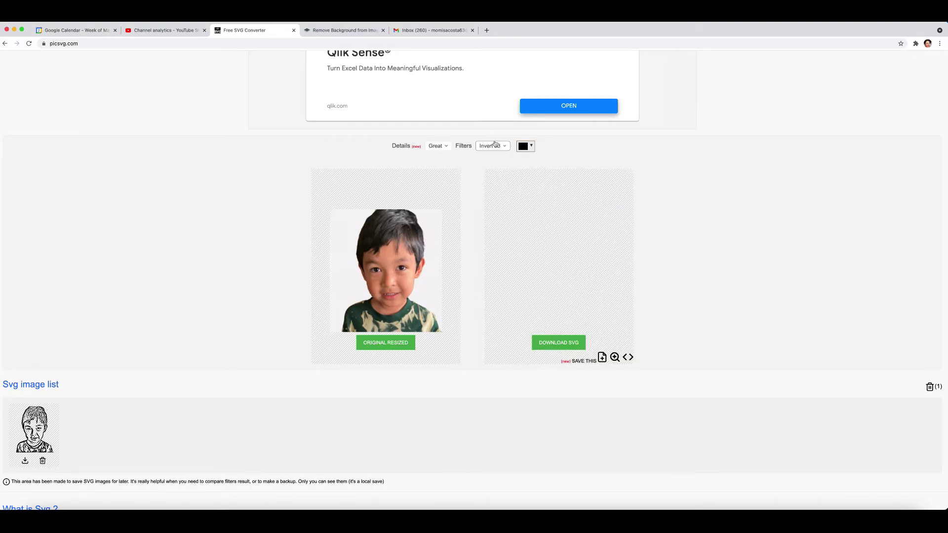
click(493, 146)
click(498, 182)
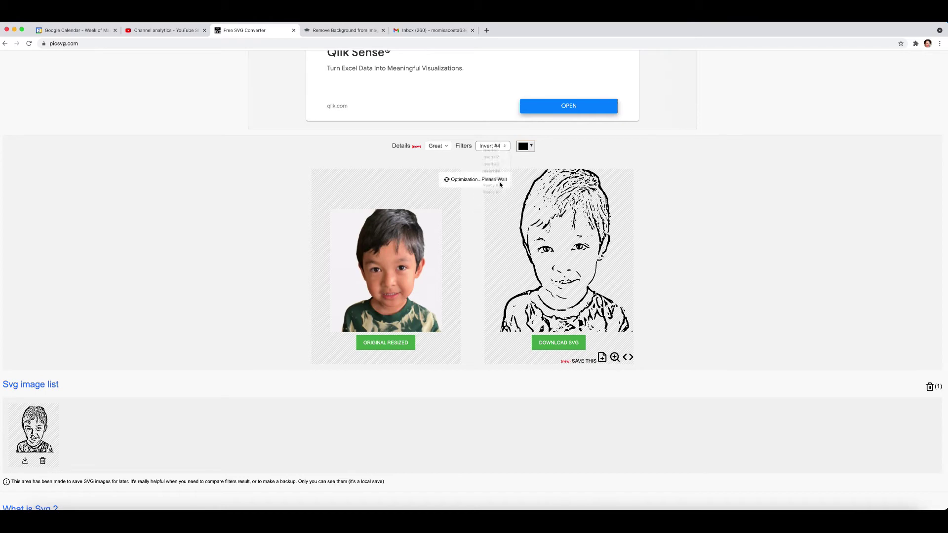
Try the Ready #1, Ready #2 and Ready #3 filters on the portrait's SVG conversion.
click(493, 146)
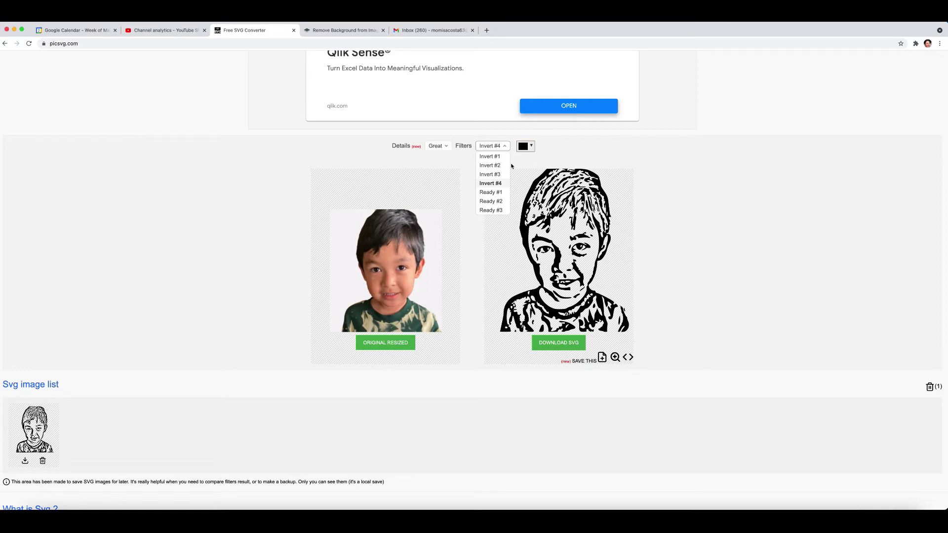
click(499, 193)
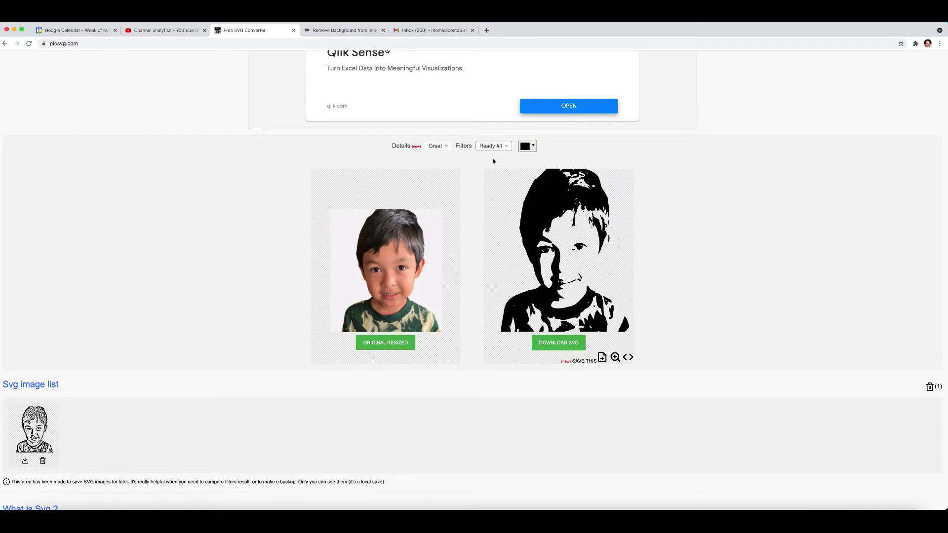
click(493, 147)
click(498, 202)
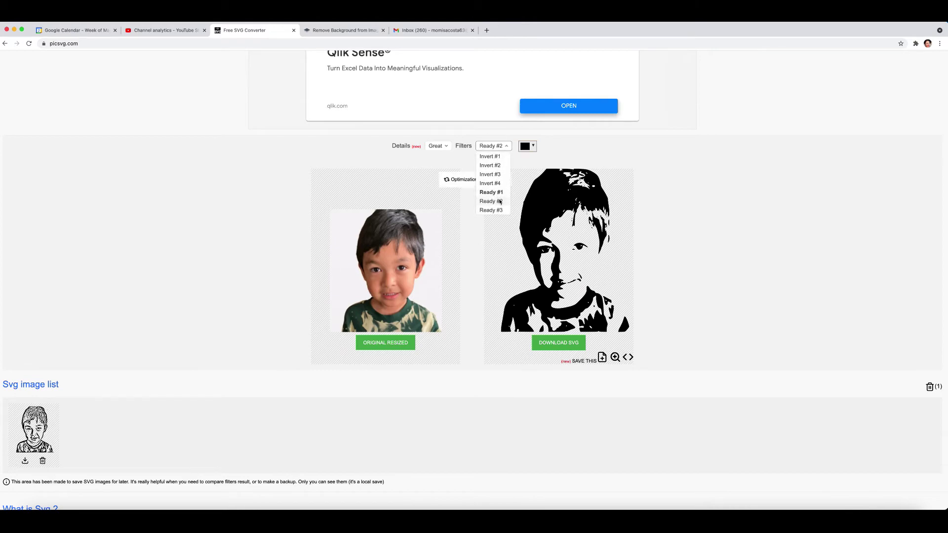
click(493, 148)
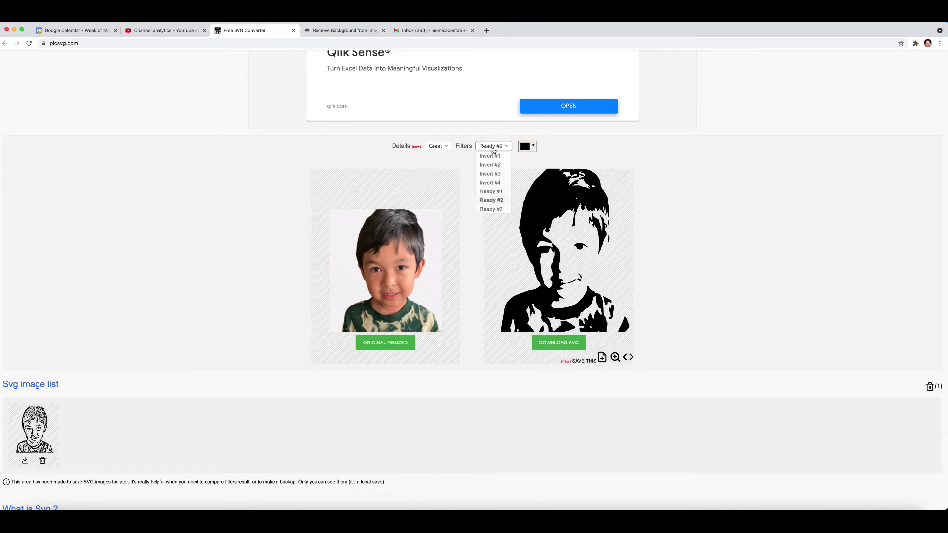
click(494, 211)
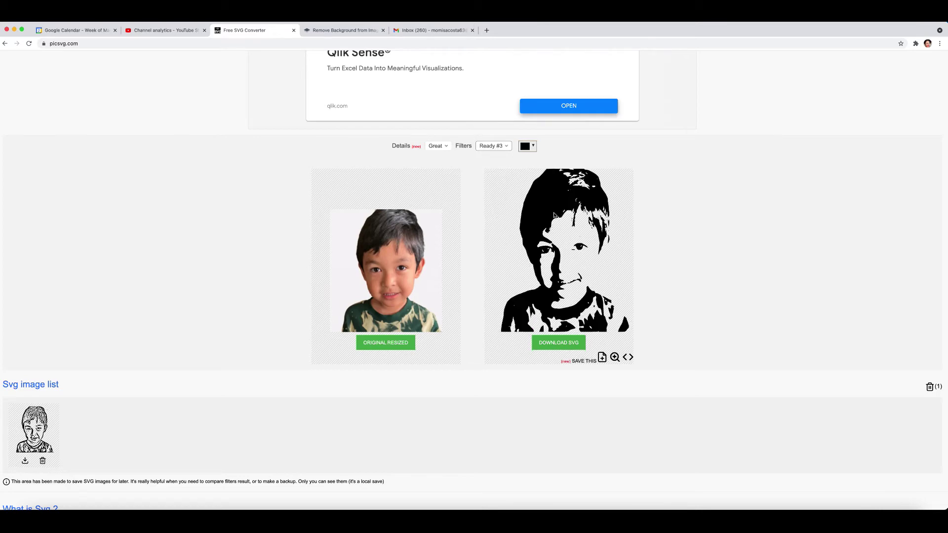
Apply the Invert #3 filter to the portrait and download the resulting SVG.
click(494, 146)
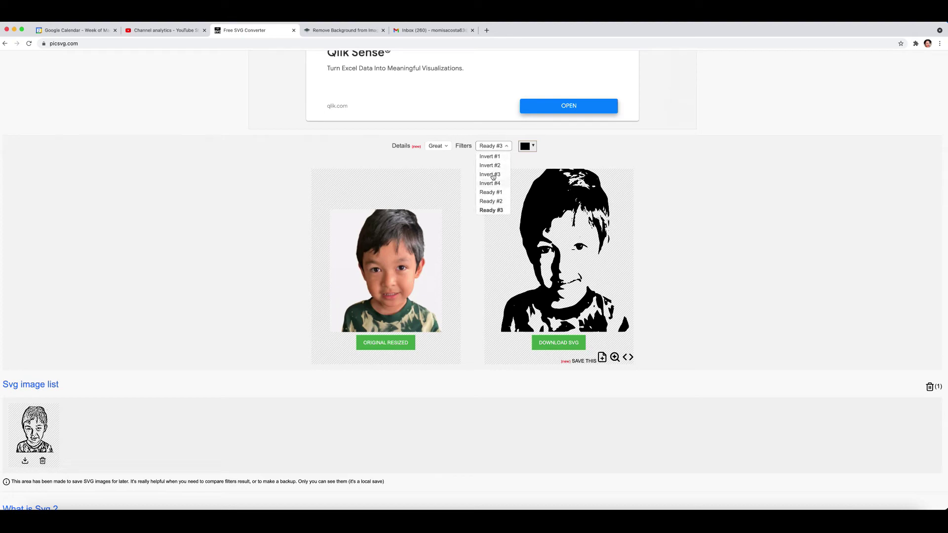
click(492, 170)
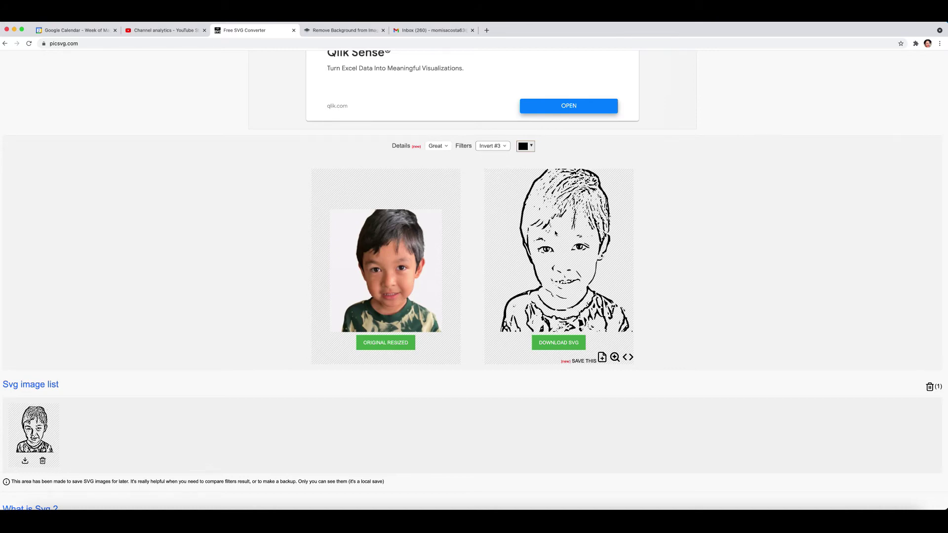
click(562, 345)
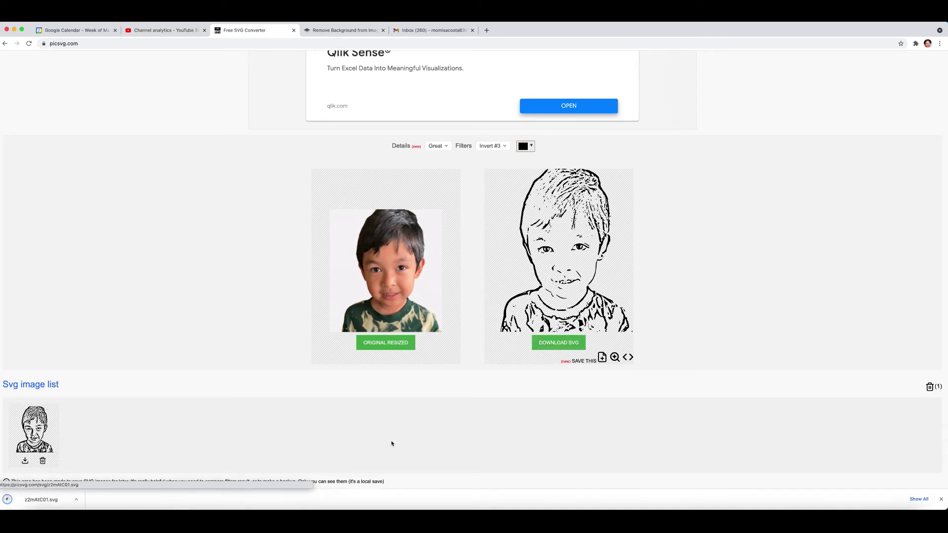
Open the downloaded z2mAtC01.svg in the browser to inspect the line art, and close it.
click(45, 501)
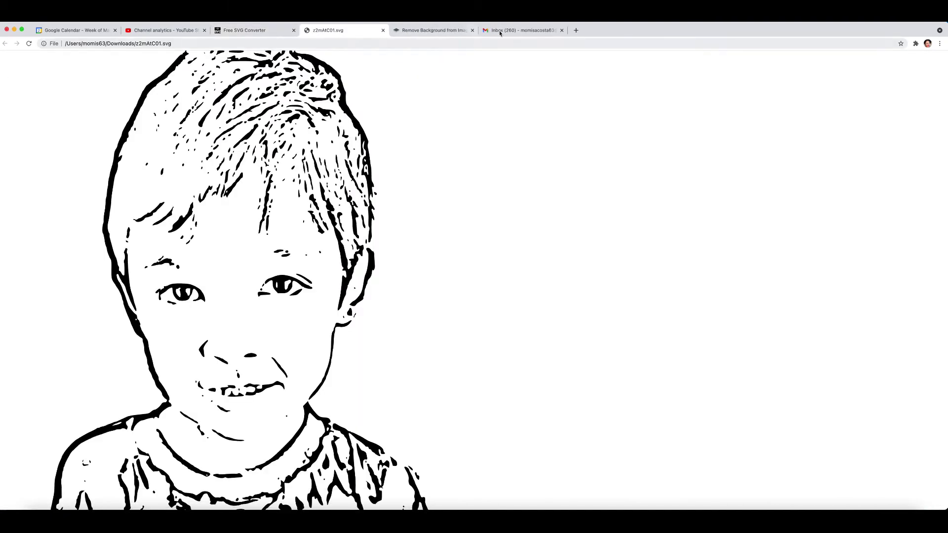
click(383, 31)
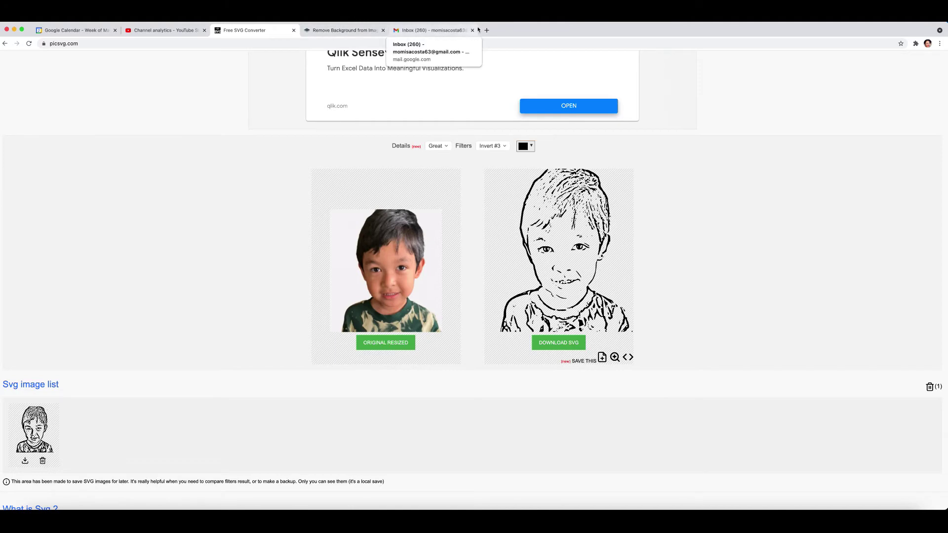
Switch to Cricut Design Space and insert the solid black boy's portrait from the recent uploads onto the canvas.
click(737, 508)
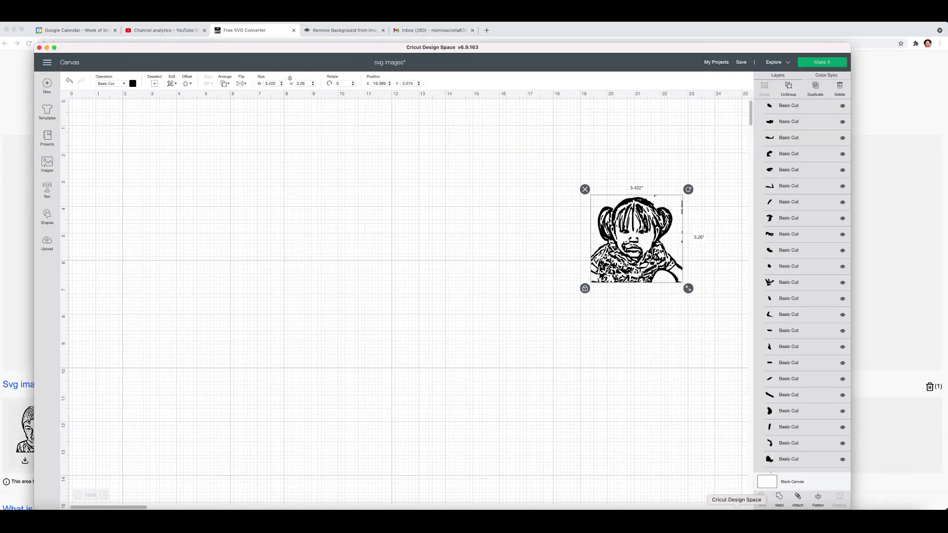
click(557, 329)
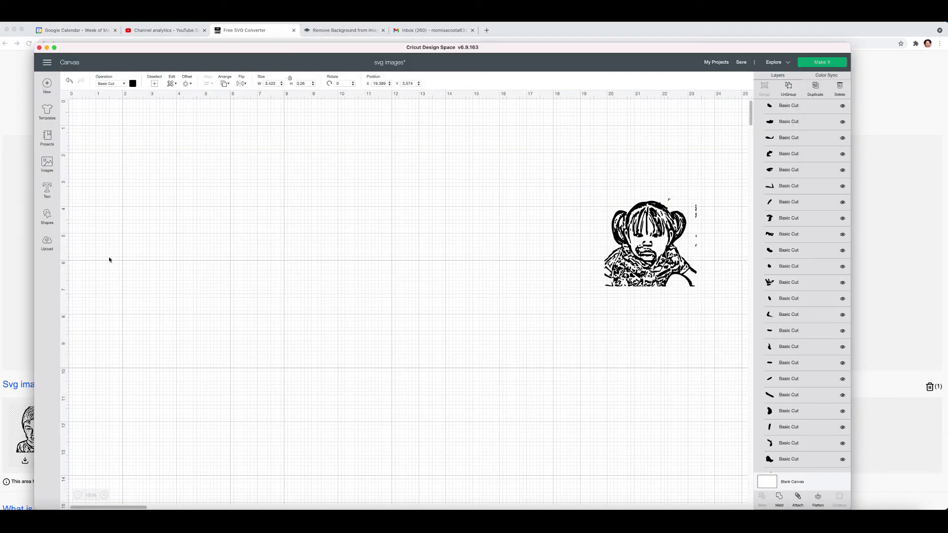
click(47, 243)
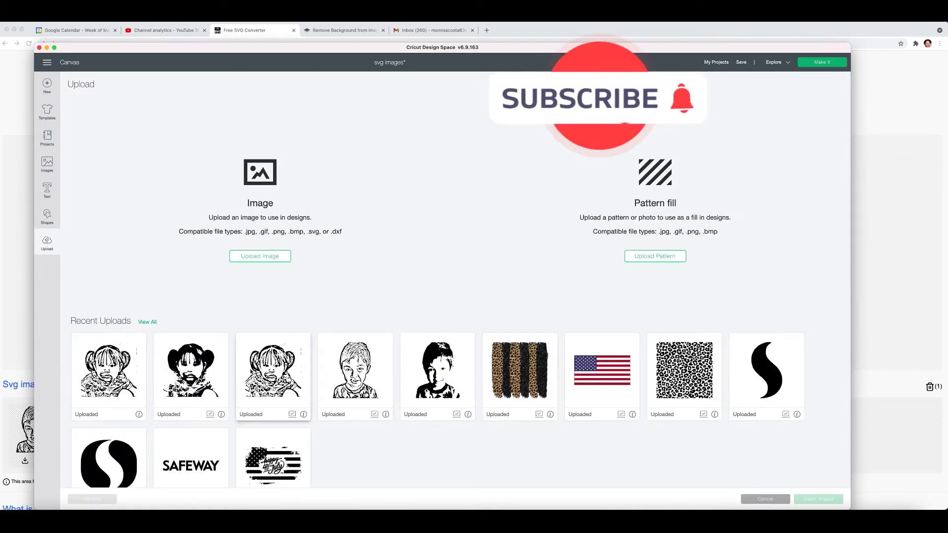
click(437, 375)
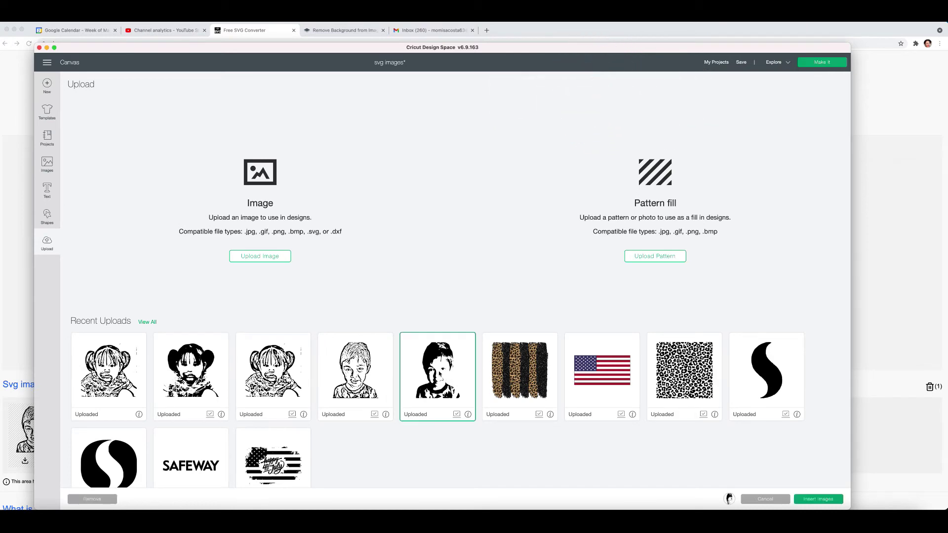
click(812, 500)
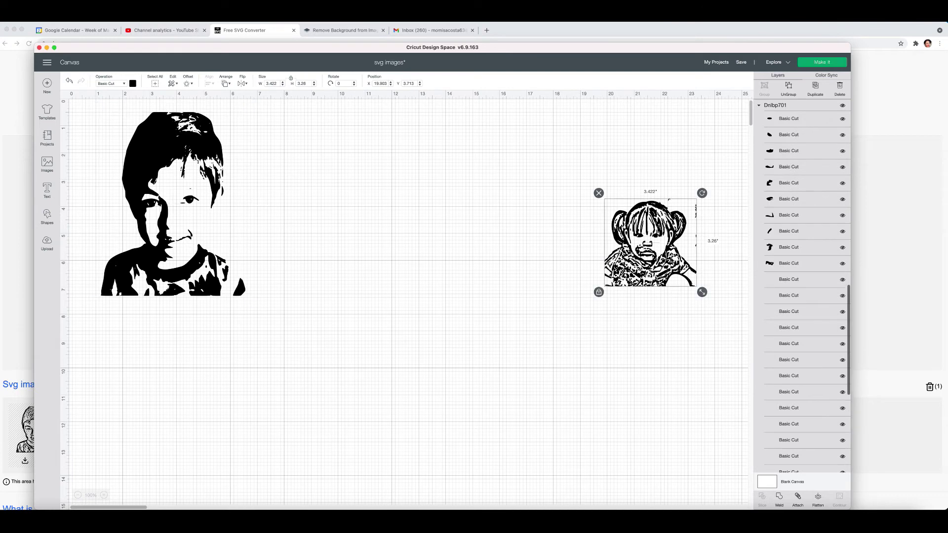
Hide the girl's portrait group and move the boy's portrait to about X 8.478, Y 1.472.
click(842, 105)
drag(190, 207, 389, 239)
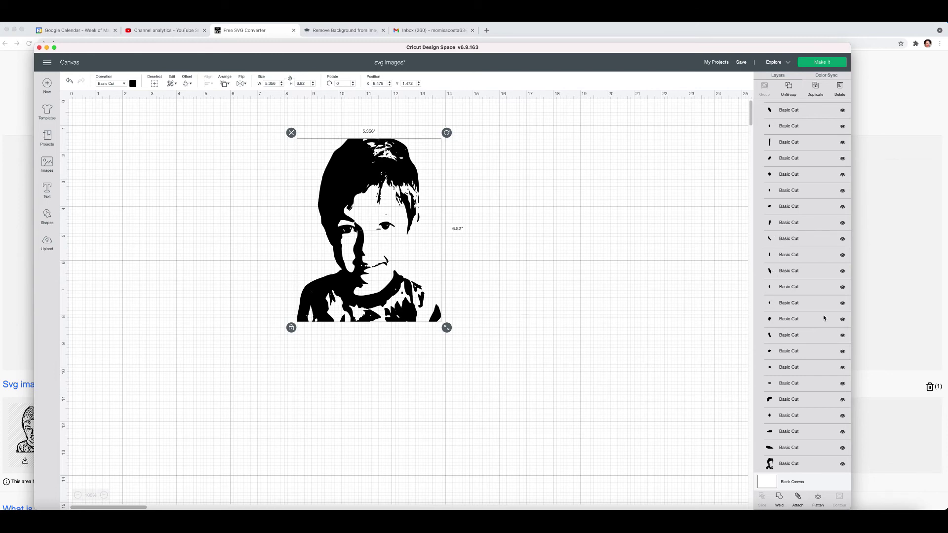
Flatten all pieces of the boy's portrait into a single Print Then Cut layer.
drag(205, 140, 486, 355)
click(818, 497)
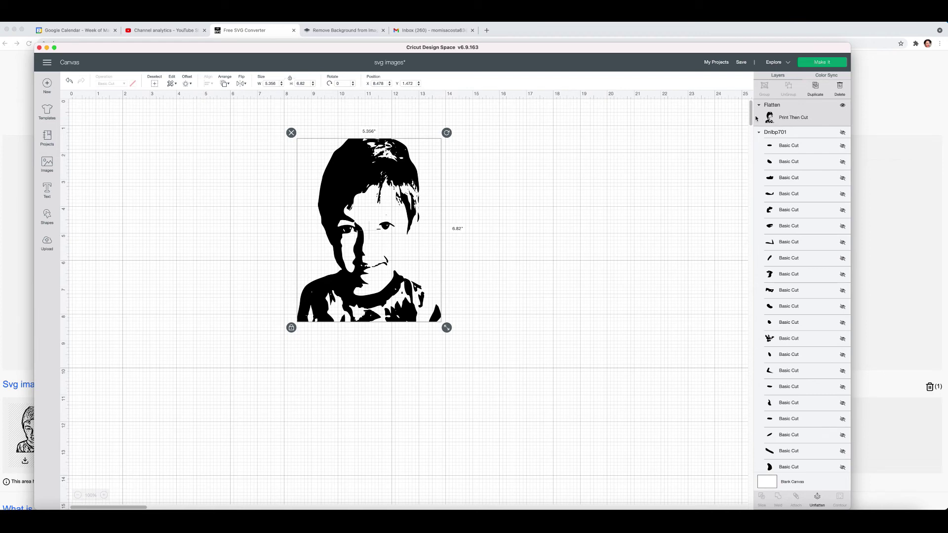
key(Delete)
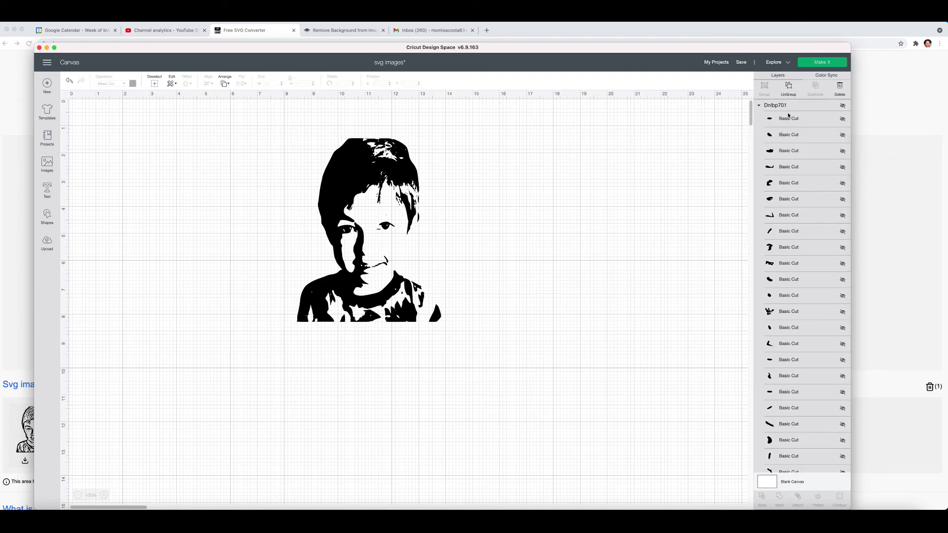
Show the girl's portrait group again and flatten it into a single Print Then Cut layer.
click(843, 105)
drag(580, 202, 739, 315)
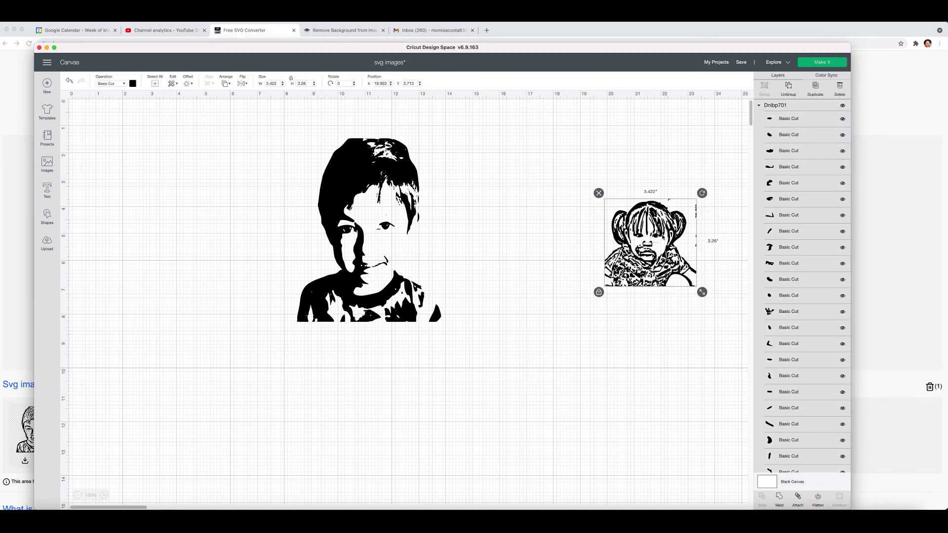
click(814, 503)
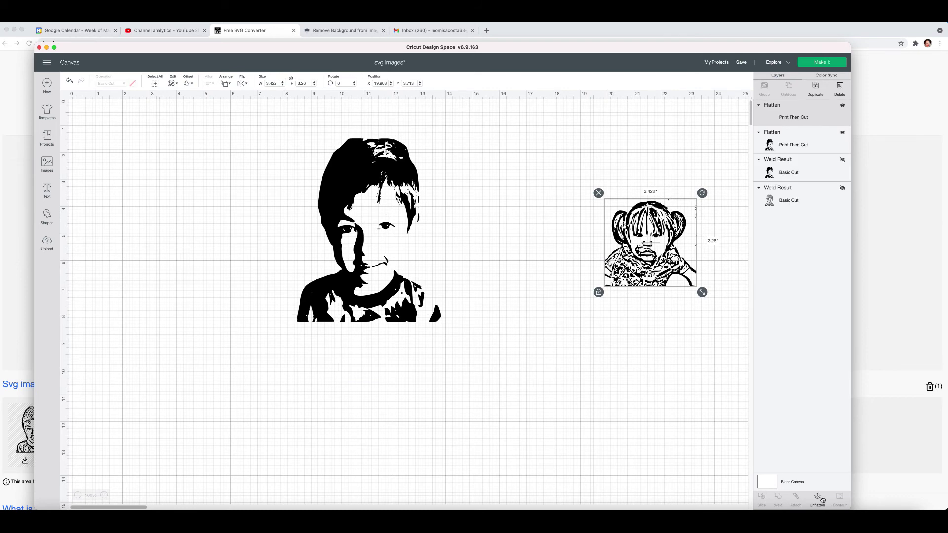
Shift the girl's portrait slightly, and undo the recent move and flattening of the portraits.
drag(662, 259, 681, 231)
key(super+z)
key(super+z)
key(super+z)
Hide the girl's portrait group and move the boy's portrait further towards the middle of the canvas.
click(843, 105)
drag(370, 227, 515, 241)
Send the project to the mat preview and shift the portrait about half an inch in from the mat's corner.
click(816, 62)
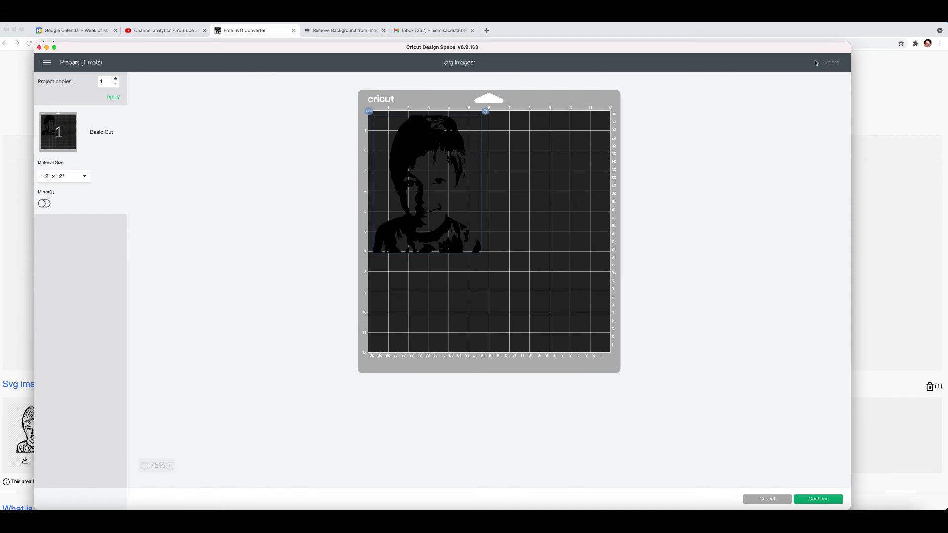
drag(436, 184, 440, 191)
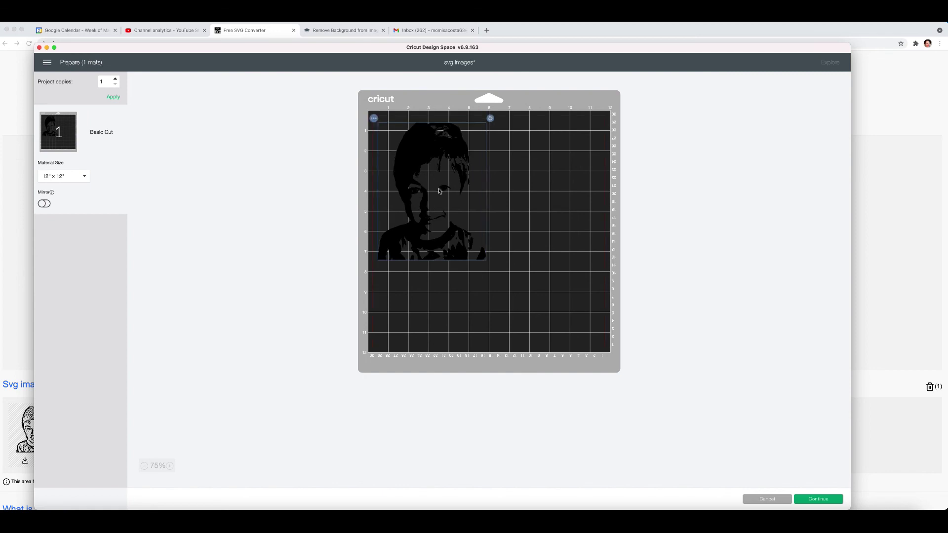